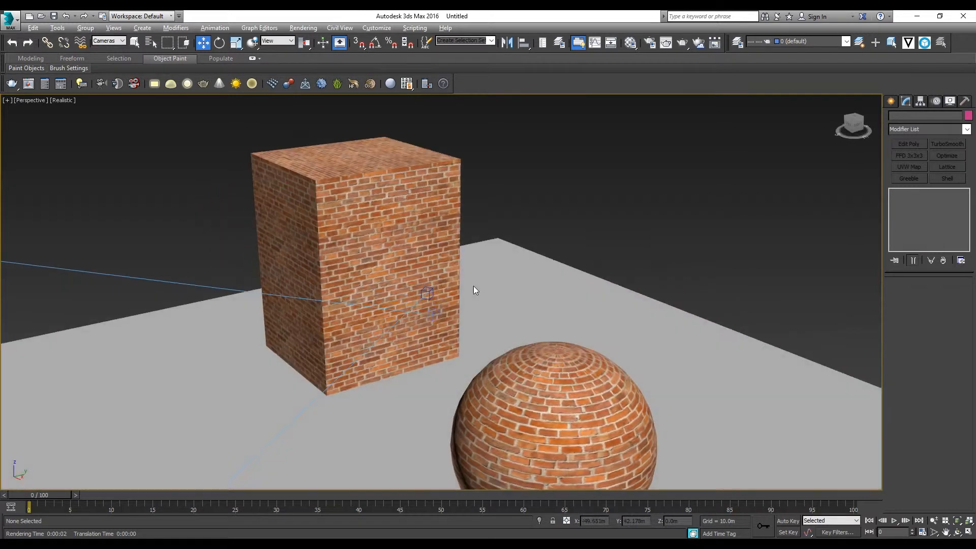
Look through PhysCamera002 in the viewport so the brick box and sphere are framed by that camera
scroll(425, 283, up, 4)
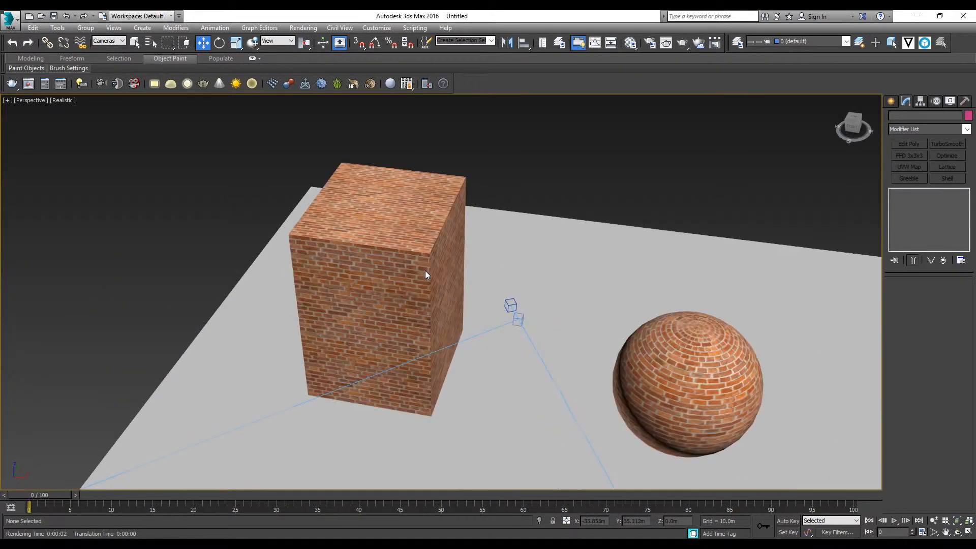
key(m)
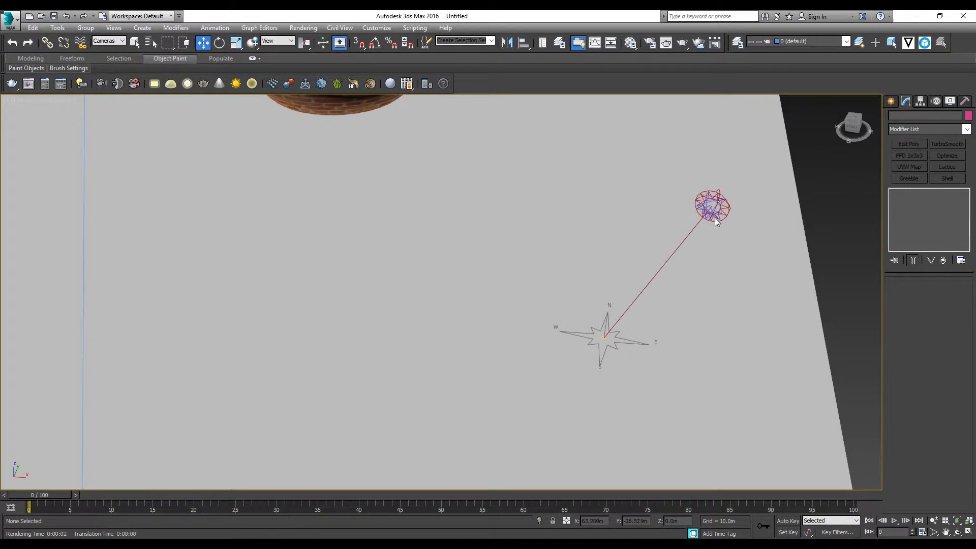
scroll(715, 208, down, 2)
scroll(715, 208, down, 2)
scroll(715, 209, up, 2)
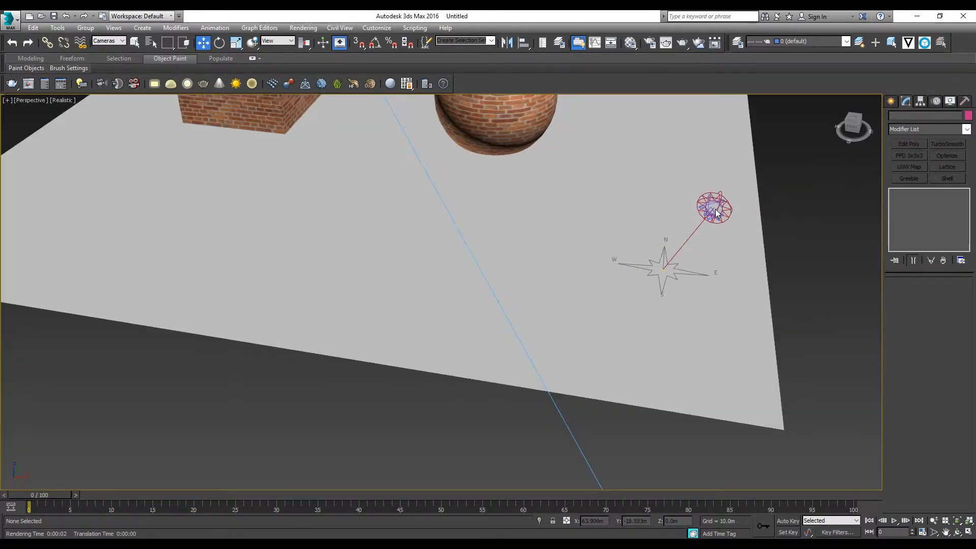
scroll(716, 209, down, 2)
middle_drag(715, 209, 630, 298)
middle_drag(339, 259, 487, 328)
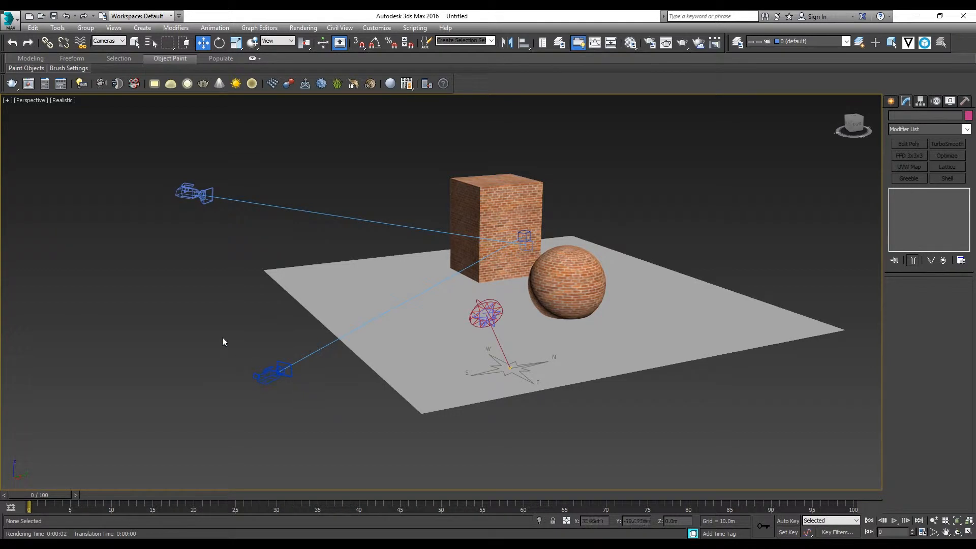
key(c)
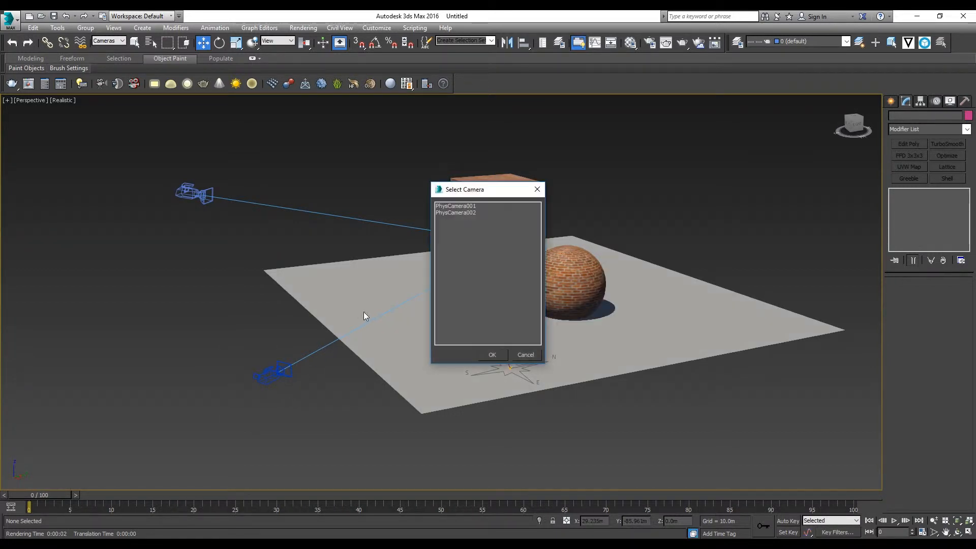
double_click(463, 212)
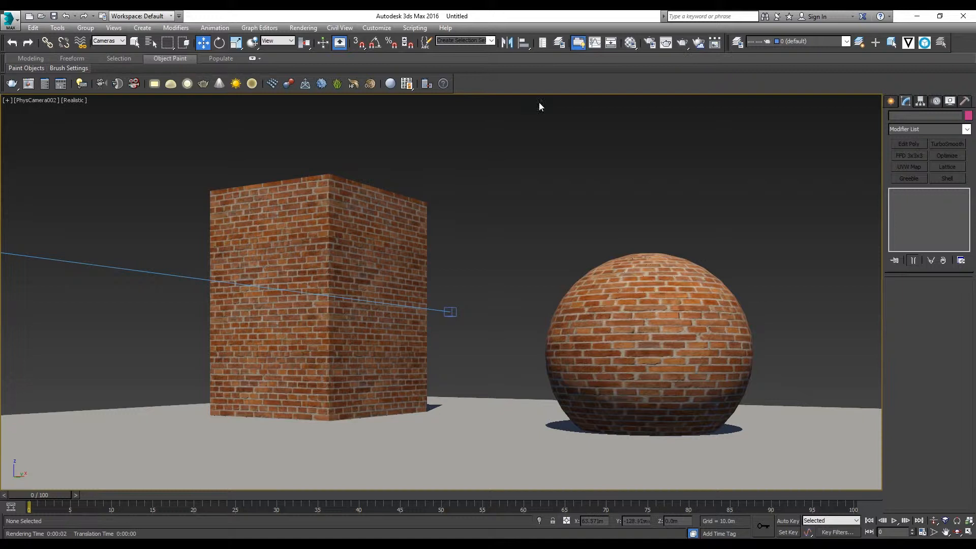
Open the Render Setup window and place it beside the brick sphere in the camera view
click(304, 28)
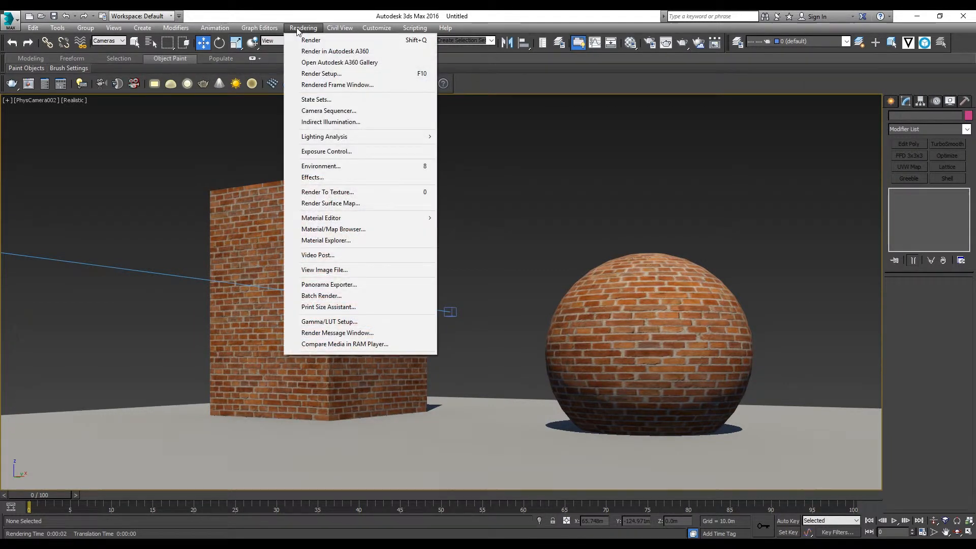
click(325, 12)
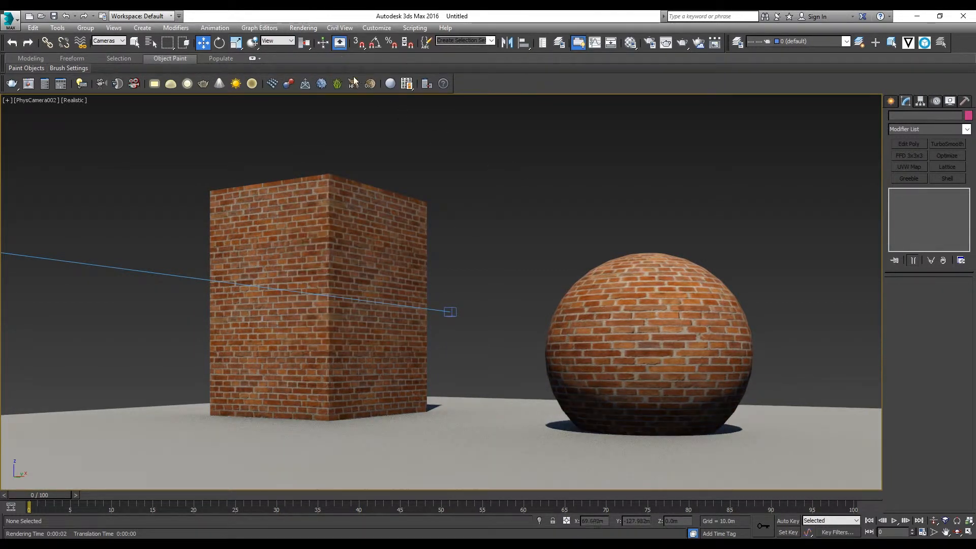
click(303, 27)
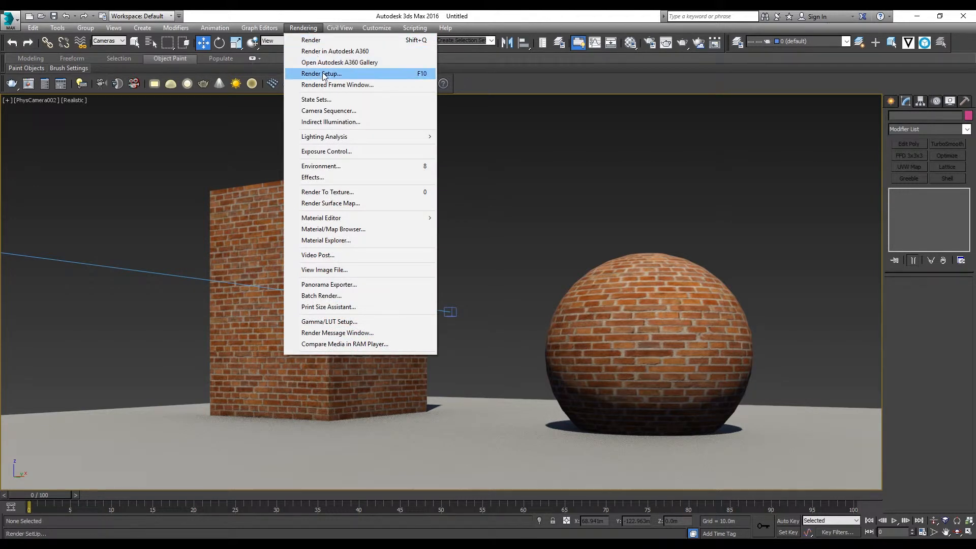
click(323, 74)
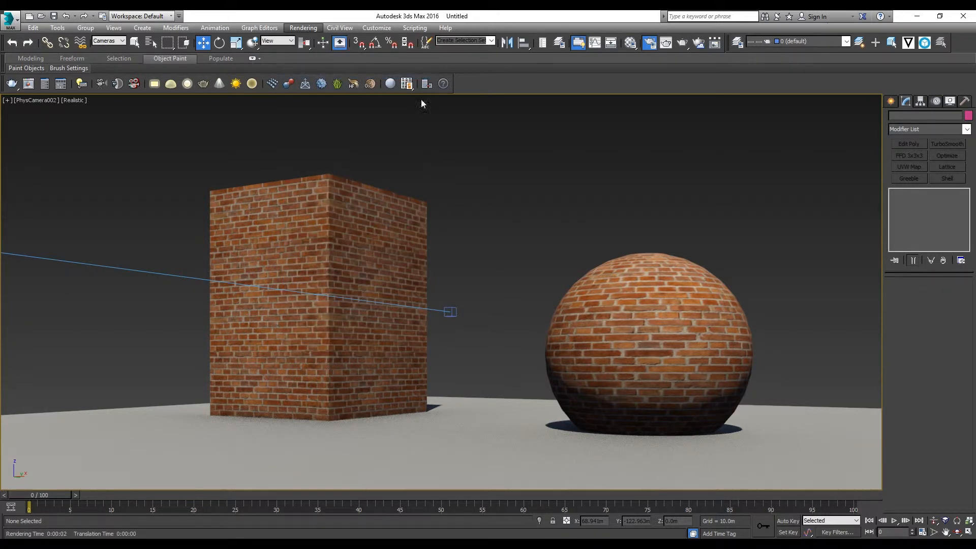
drag(630, 64, 753, 89)
Switch the renderer to Default Scanline Renderer and back to NVIDIA mental ray
click(816, 142)
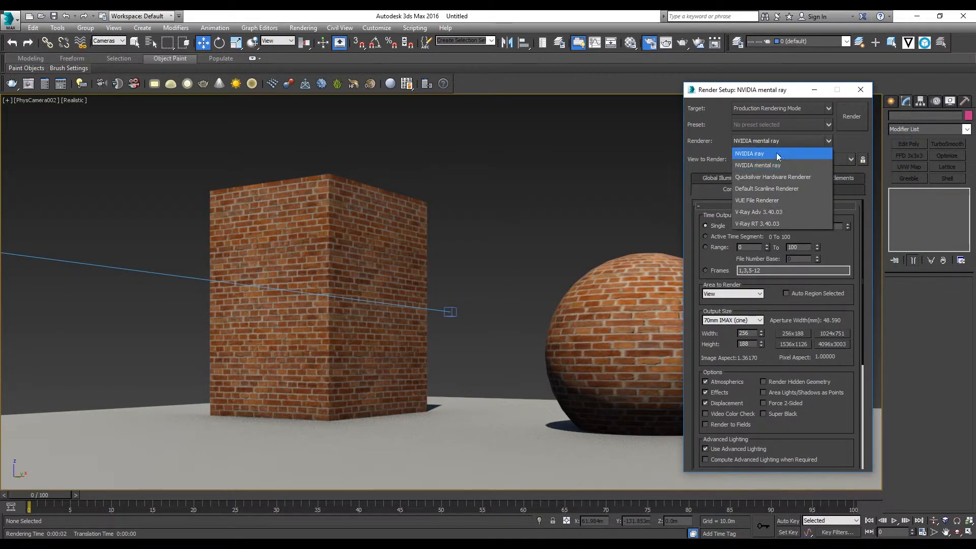
click(764, 189)
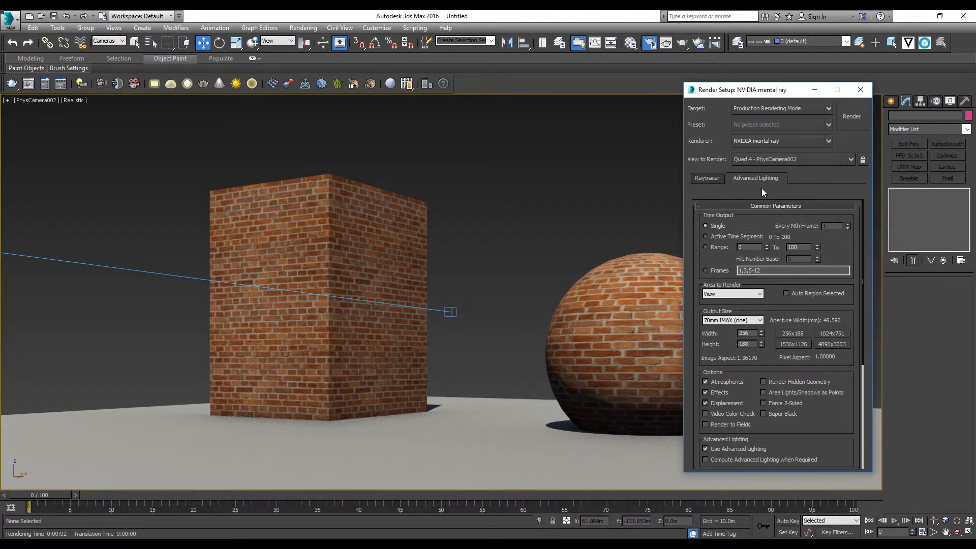
click(787, 143)
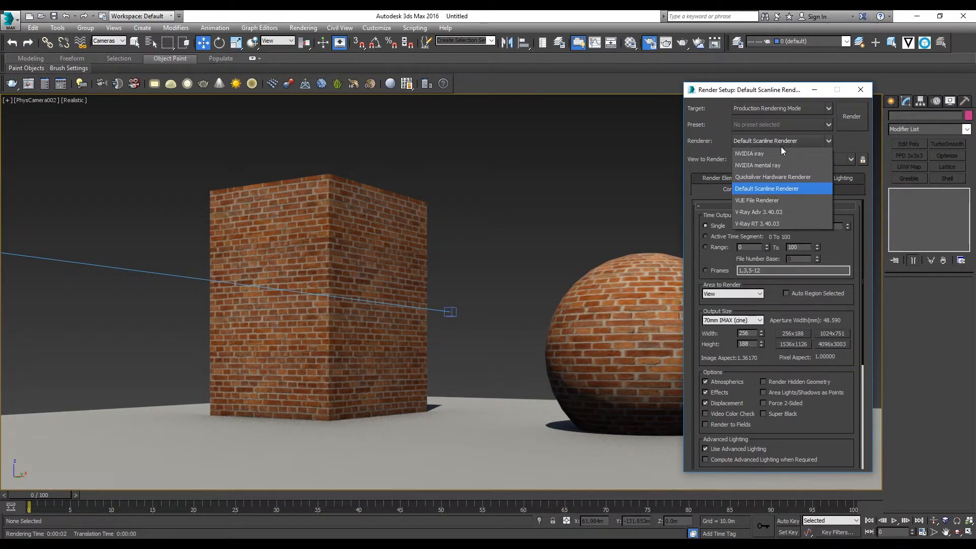
click(757, 167)
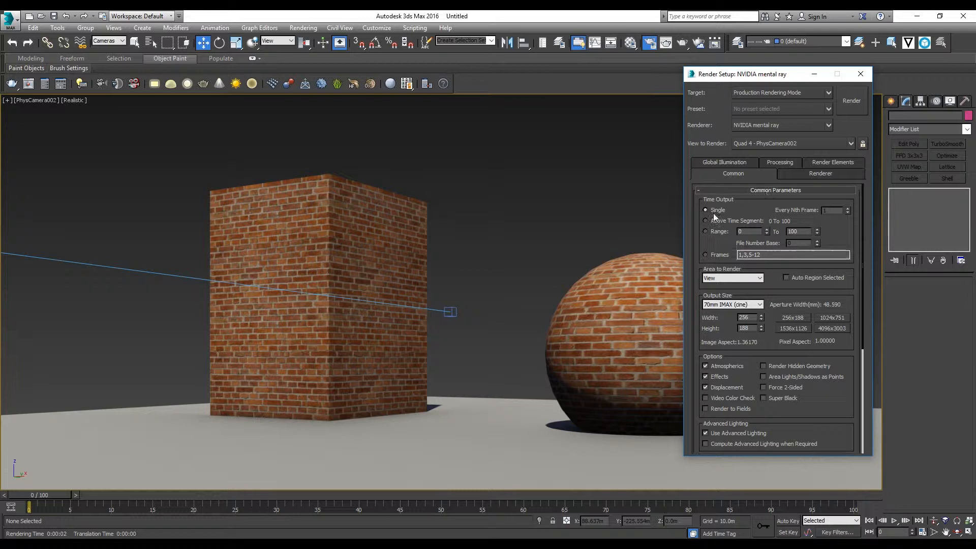
Set the render output size preset to Custom and move the Render Setup window clear of the scene
drag(862, 258, 862, 288)
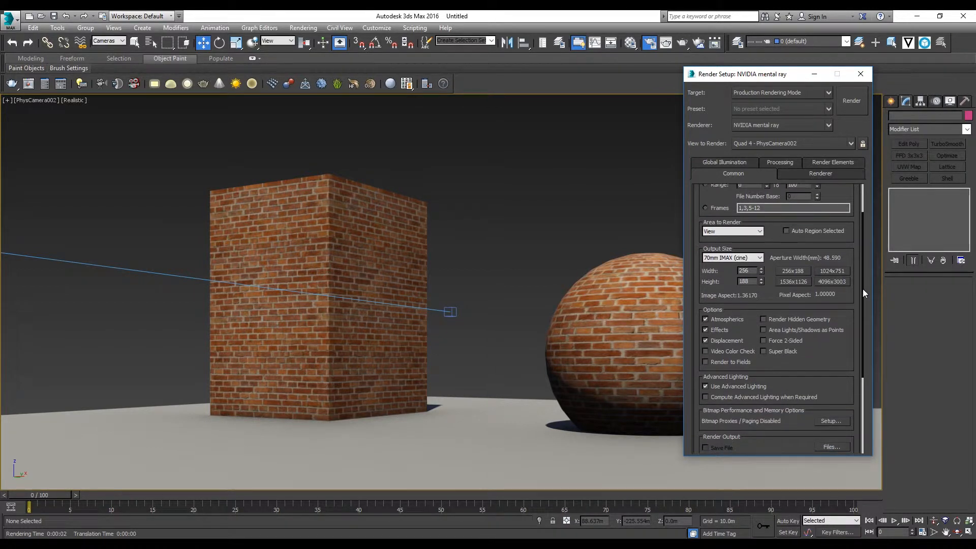
click(735, 258)
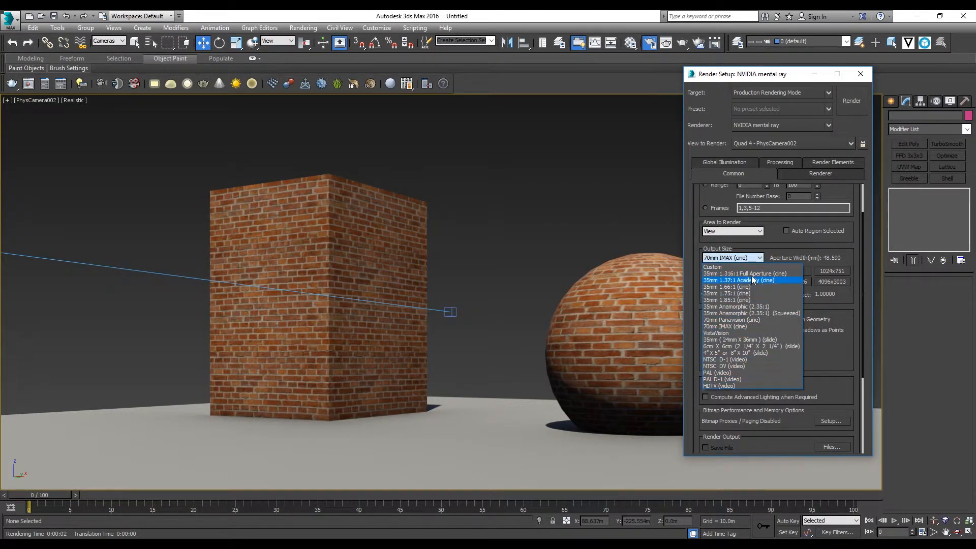
click(749, 268)
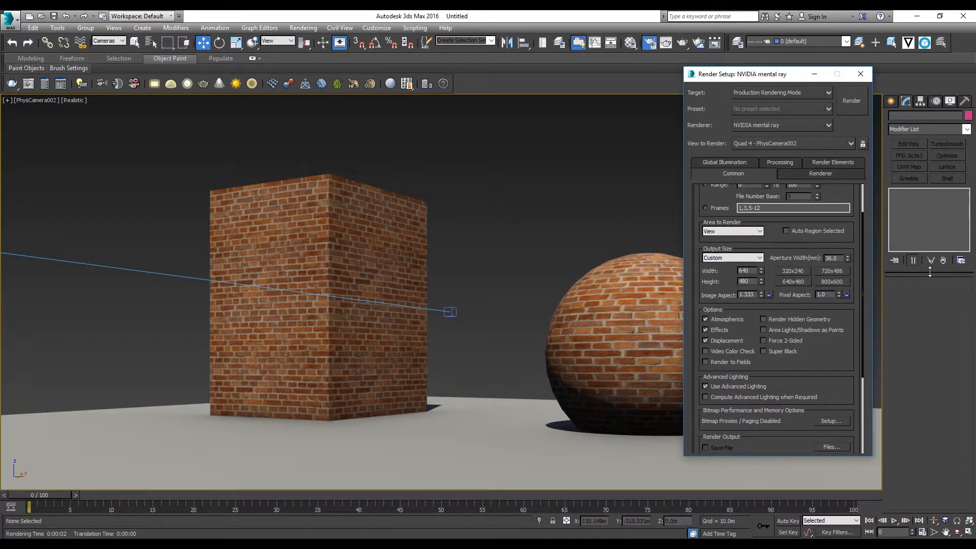
drag(730, 77, 802, 76)
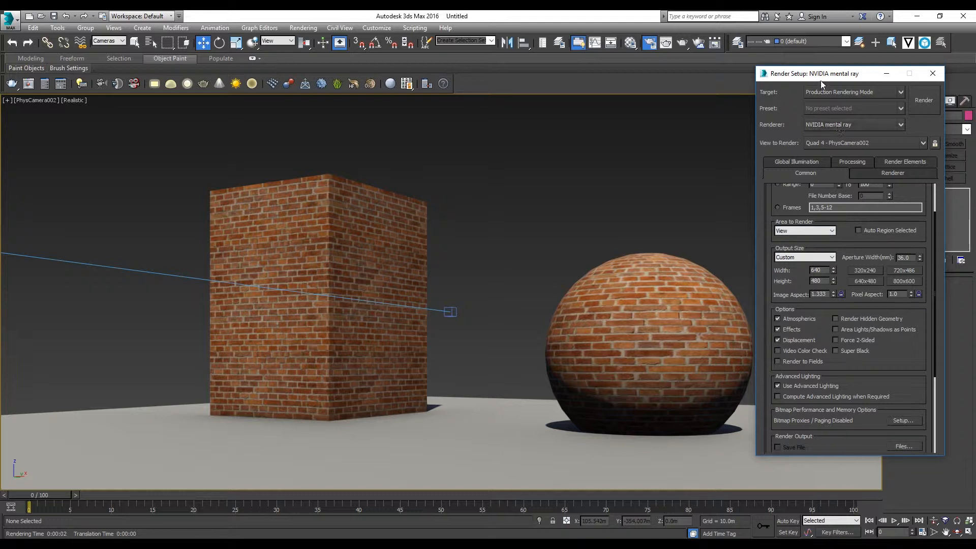
drag(822, 80, 799, 86)
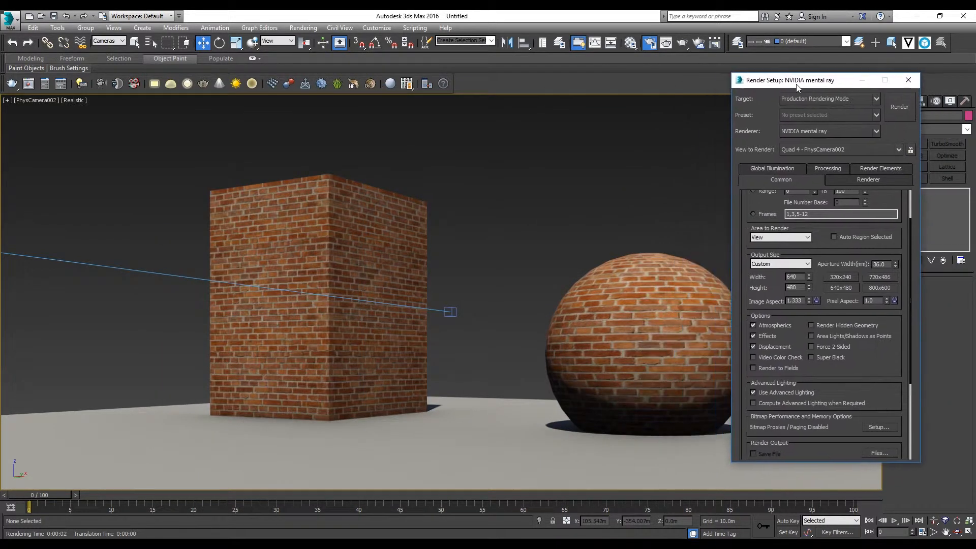
Start a test render of the PhysCamera002 view and cancel it before it finishes
click(899, 112)
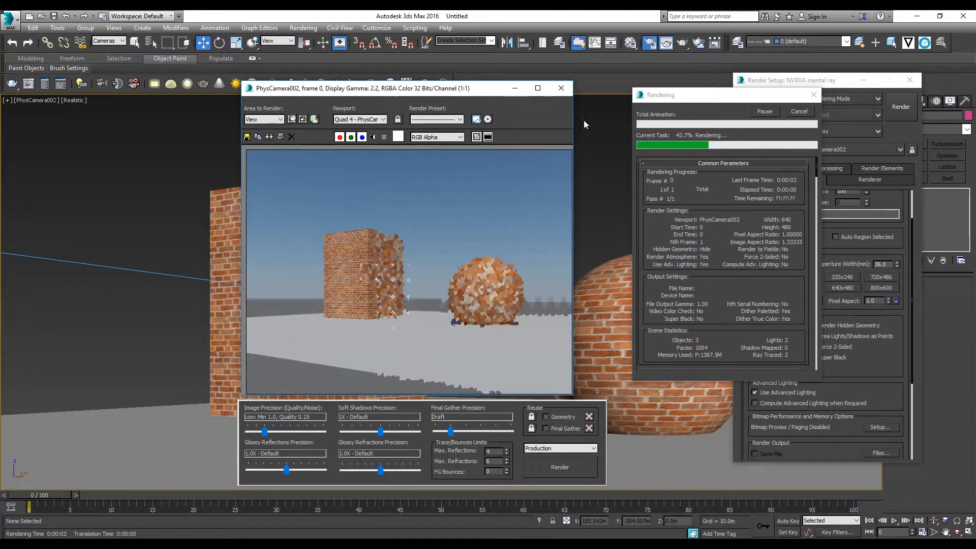
drag(487, 89, 496, 82)
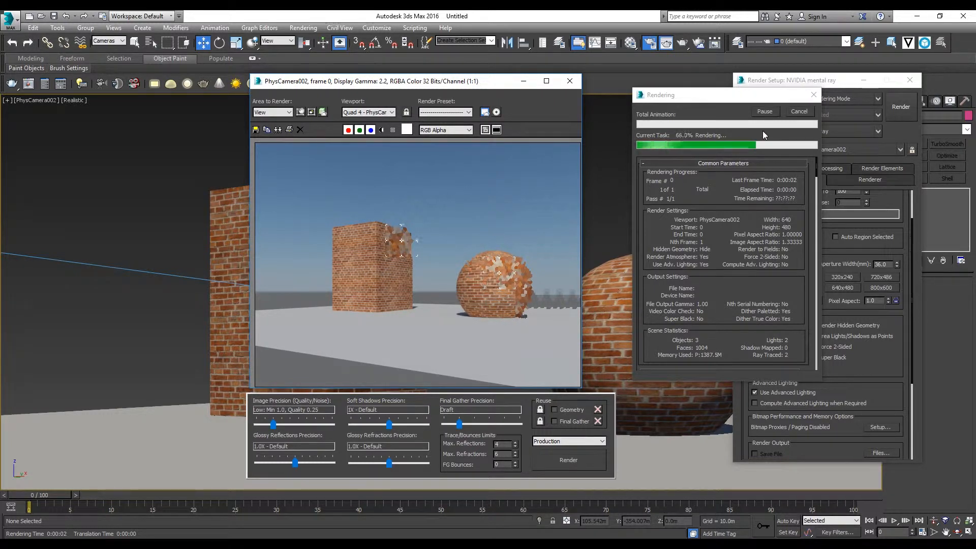
click(799, 112)
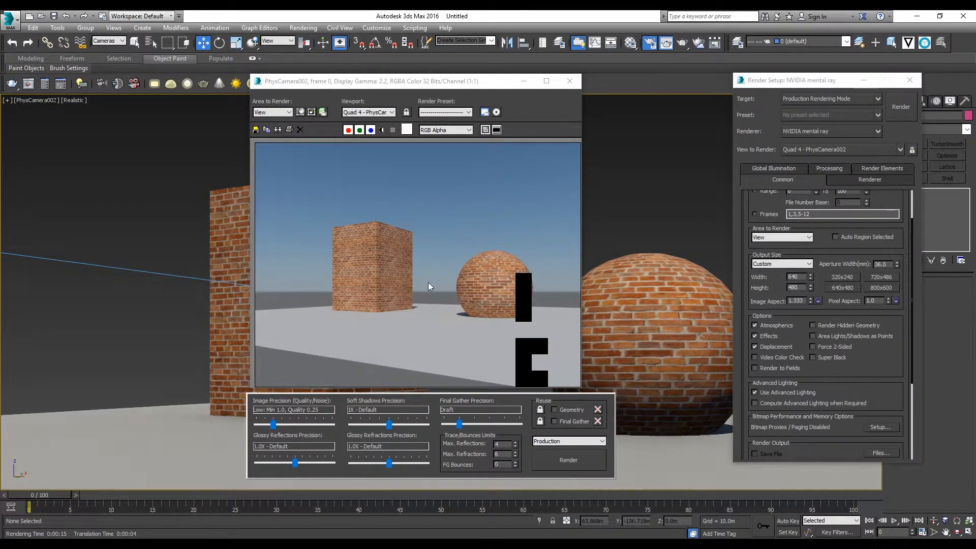
Lower the render quality: image precision Draft (Min 0.1, Quality 0.1), glossy reflections 0.1X - Draft, soft shadows and refractions off
drag(417, 82, 535, 59)
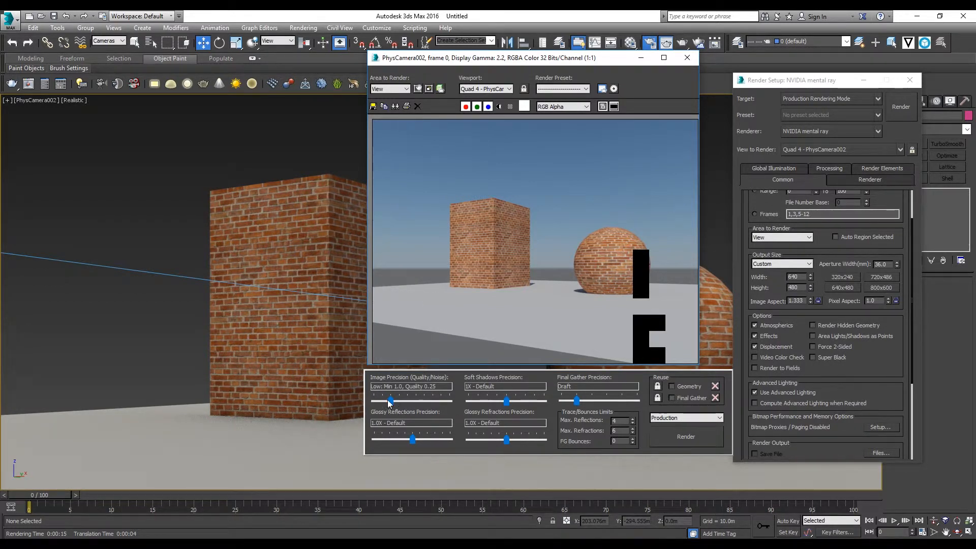
drag(390, 401, 374, 401)
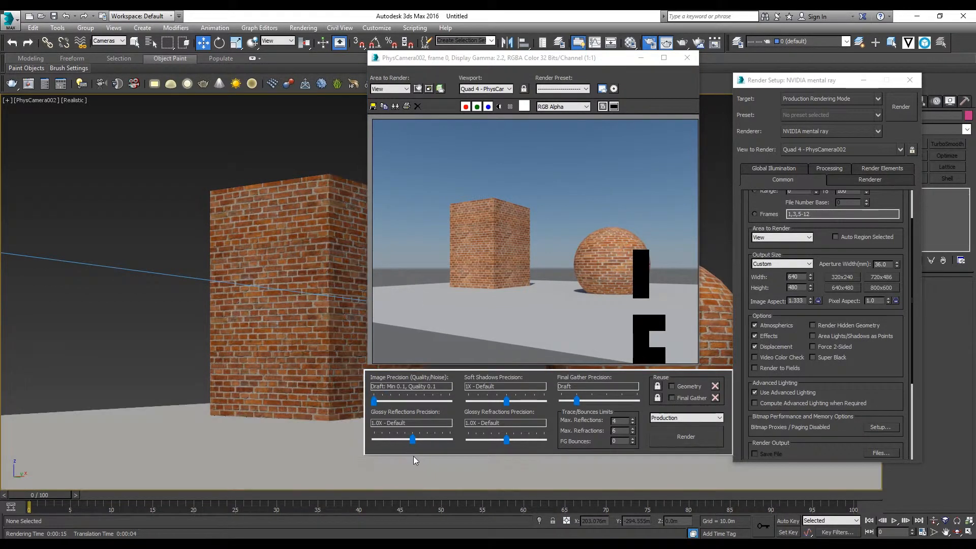
drag(413, 440, 375, 441)
drag(502, 399, 469, 402)
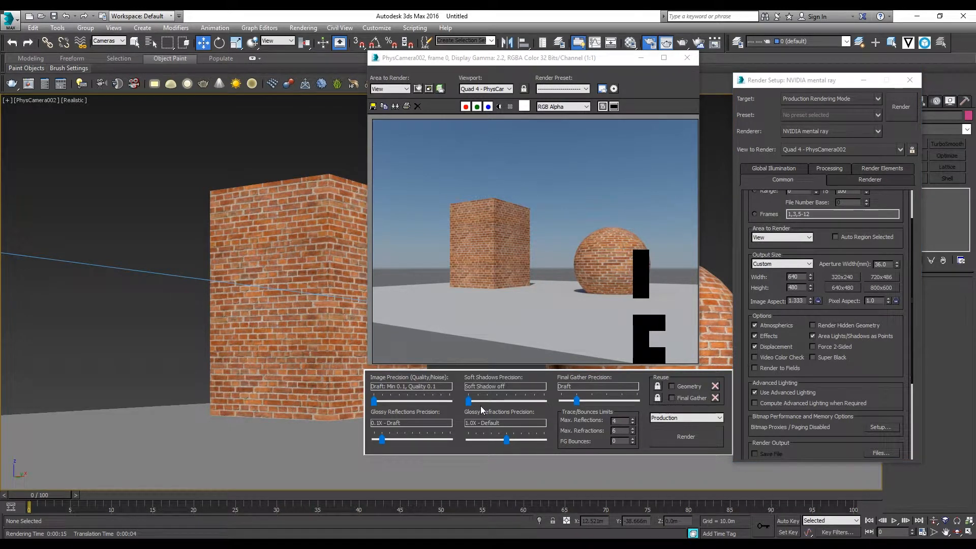
drag(506, 439, 496, 442)
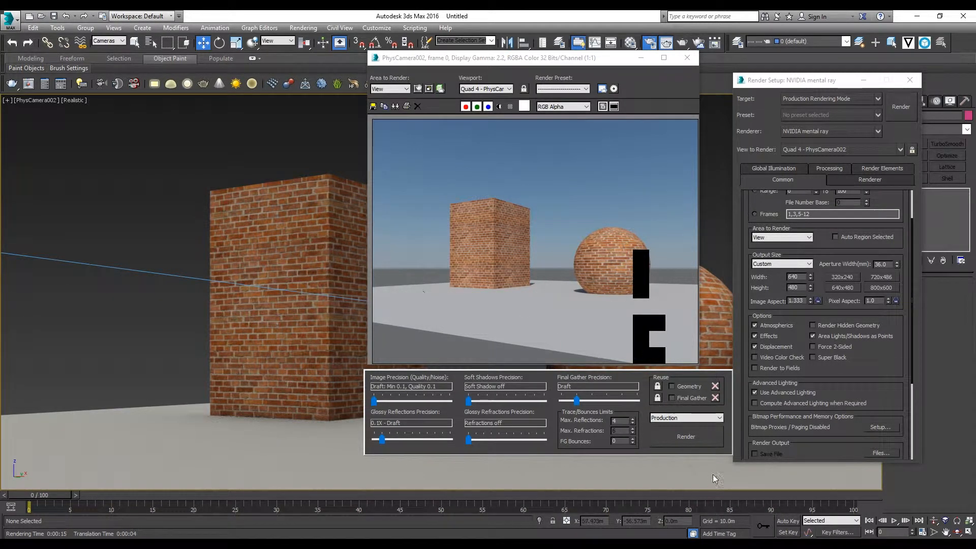
Render the camera view with the draft settings and close the rendered frame window
click(673, 441)
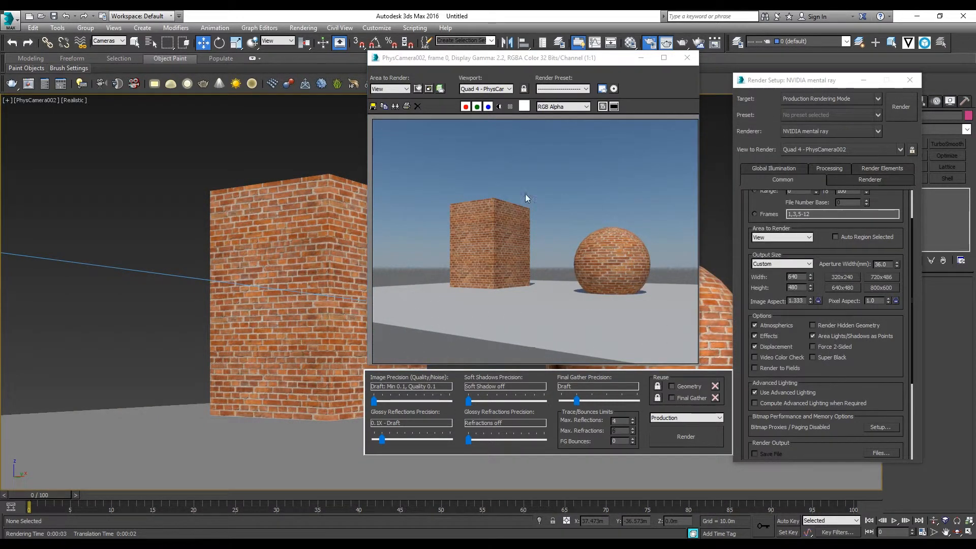
drag(545, 56, 514, 35)
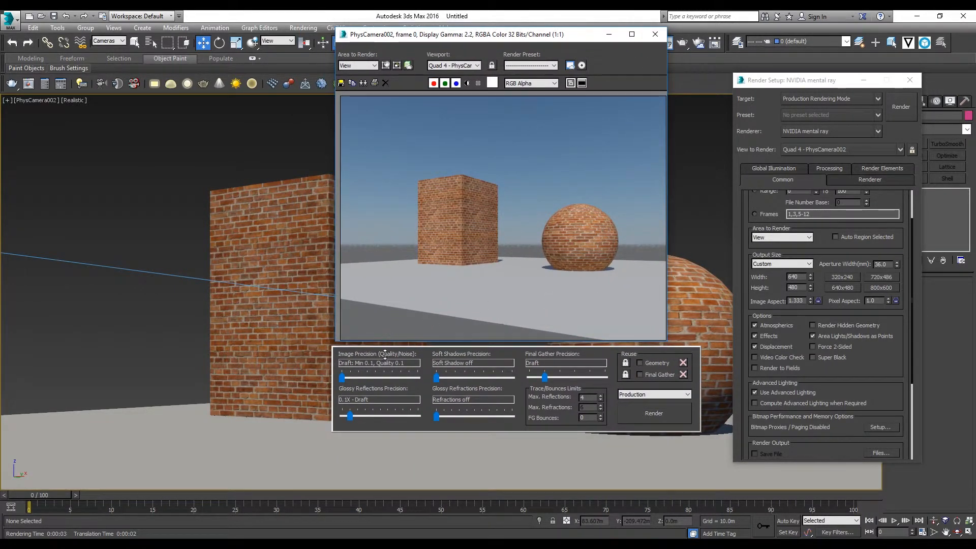
click(655, 34)
Set the output size to HDTV (video) at 1920x1080 and start a render of the camera view
drag(819, 84, 776, 77)
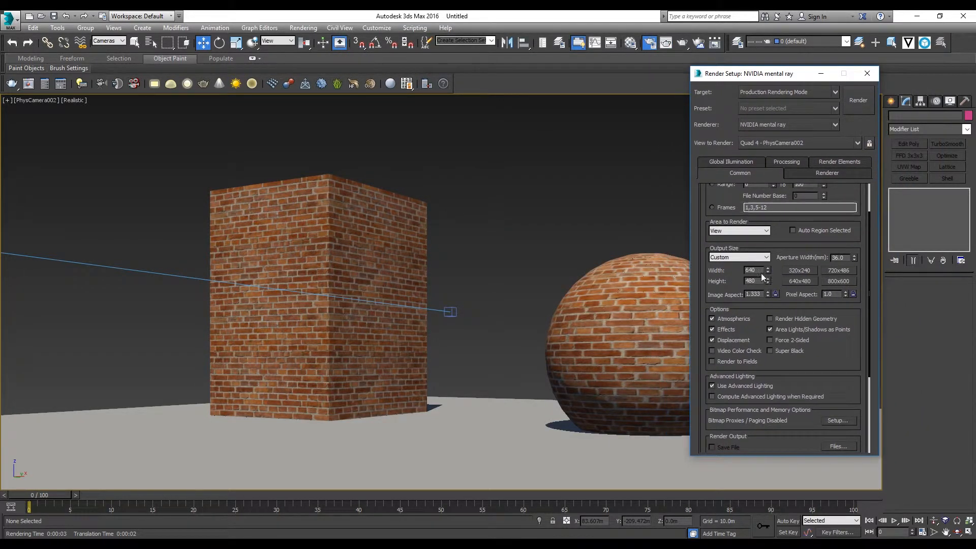
click(761, 258)
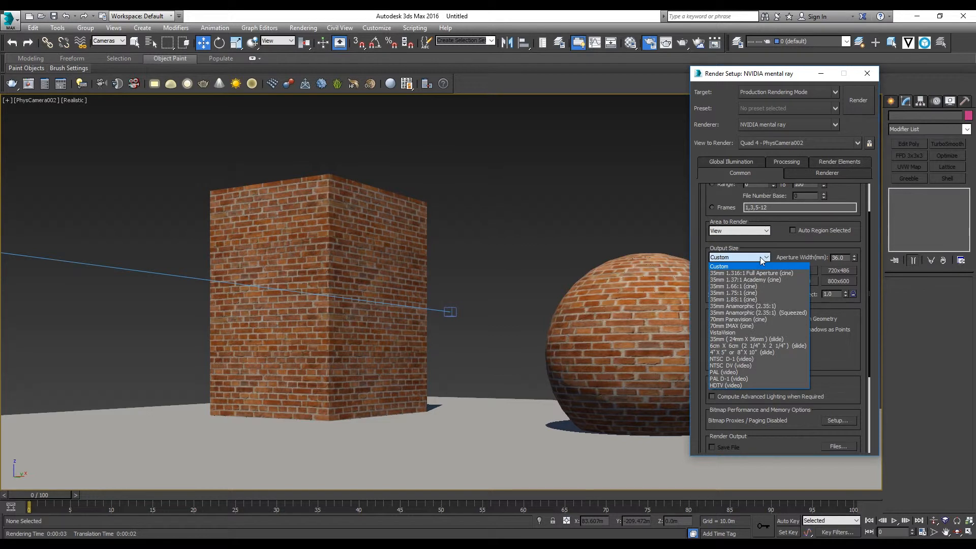
click(763, 385)
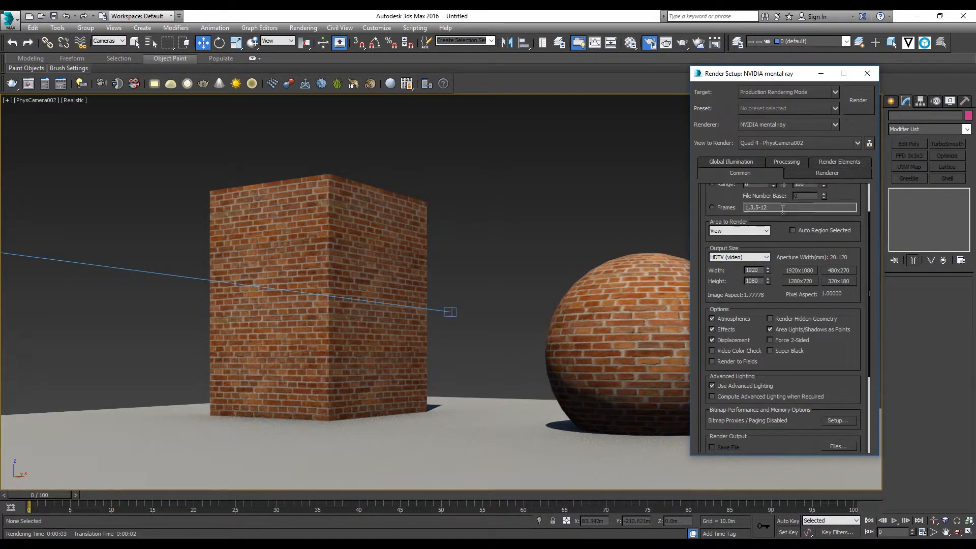
click(859, 104)
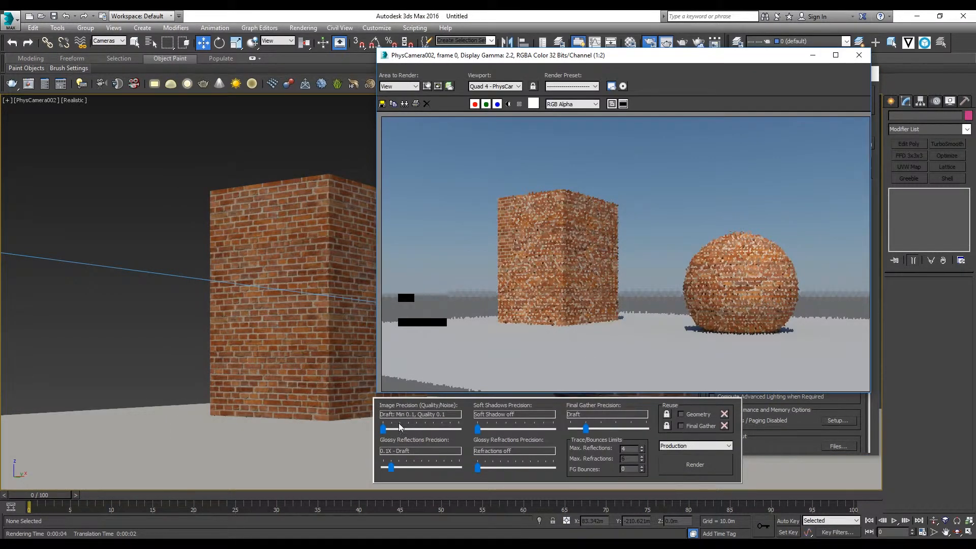
Raise render quality: image precision Medium (Min 1.0, Quality 1.0), glossy reflections and refractions 0.5X - Low, soft shadows 0.5X - Medium, final gather Medium
drag(399, 427, 414, 439)
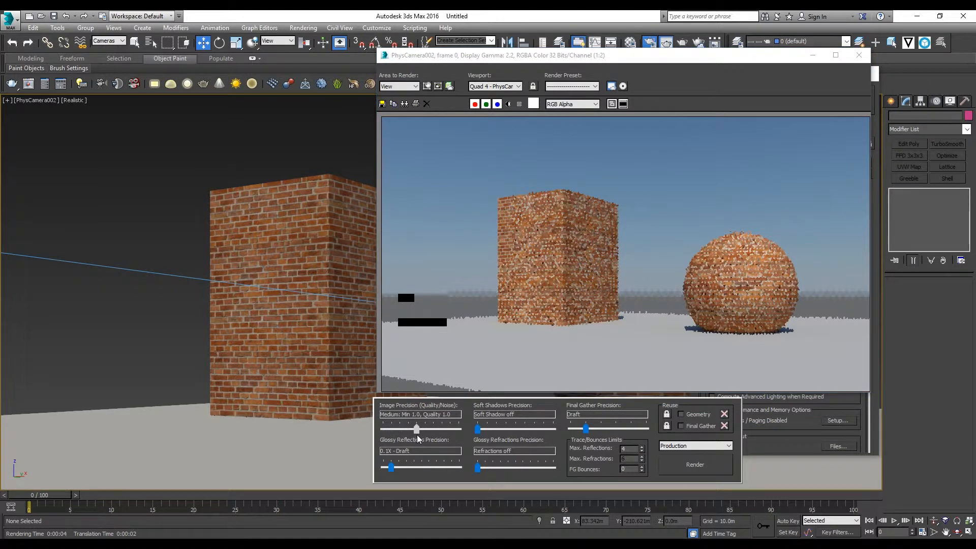
drag(391, 466, 404, 472)
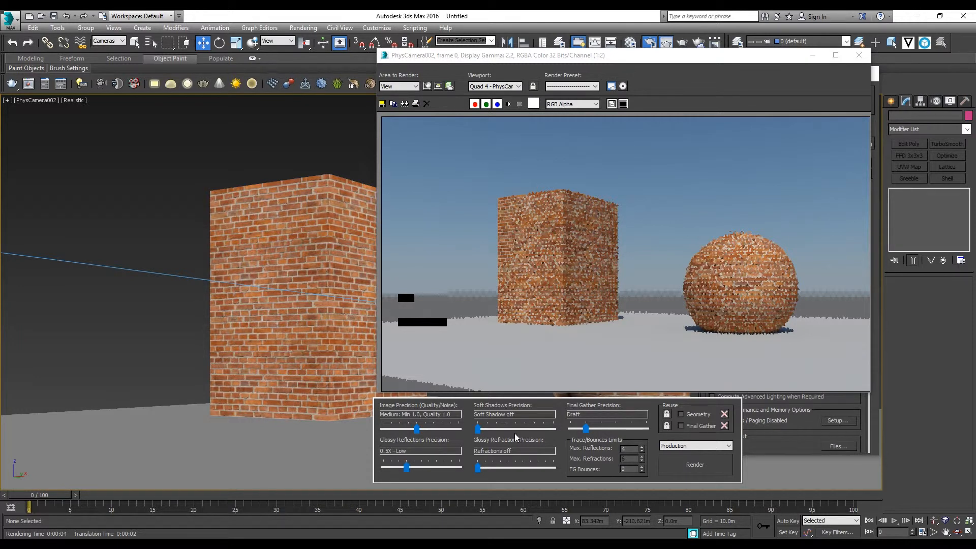
drag(480, 430, 507, 432)
drag(476, 470, 501, 467)
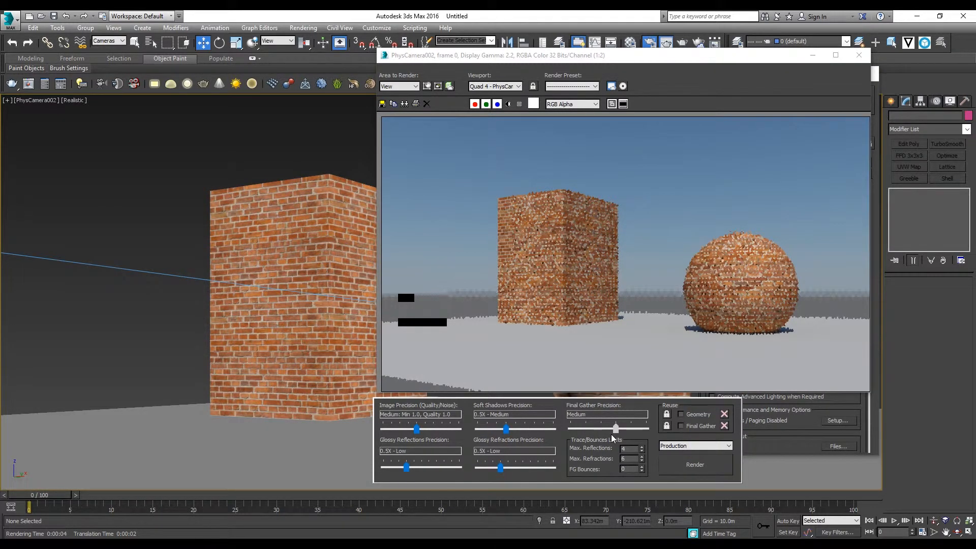
Start a render of the camera view with the medium quality settings and cancel it before it finishes
click(673, 462)
drag(651, 61, 406, 39)
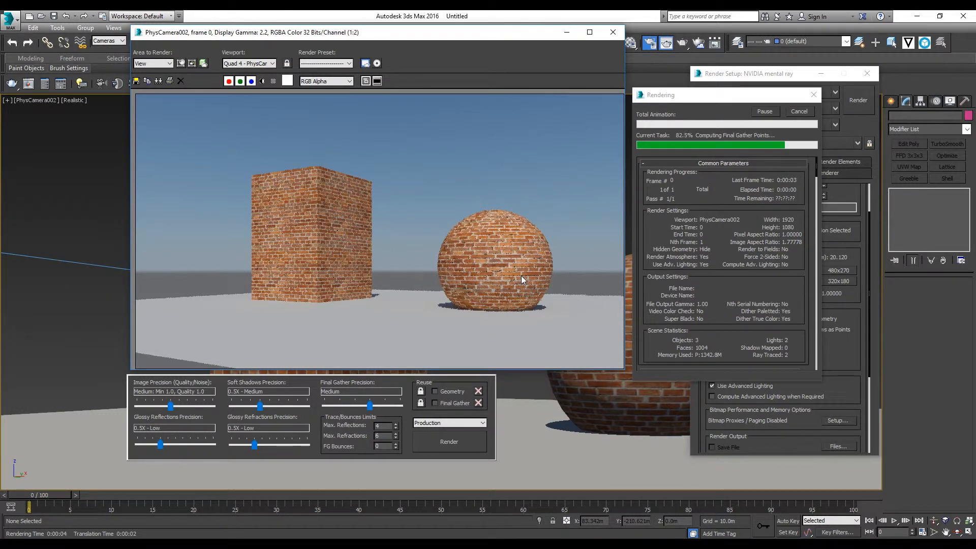
click(801, 113)
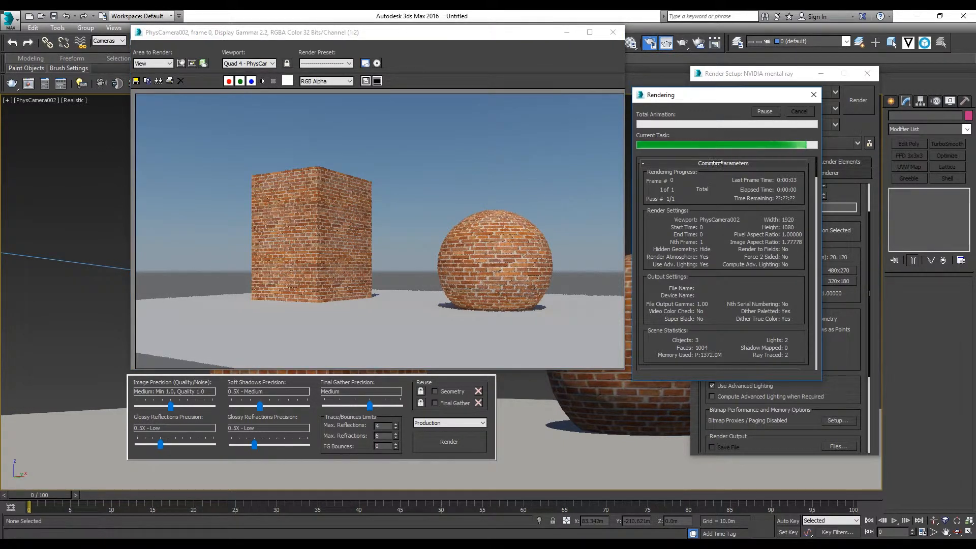
drag(209, 33, 251, 44)
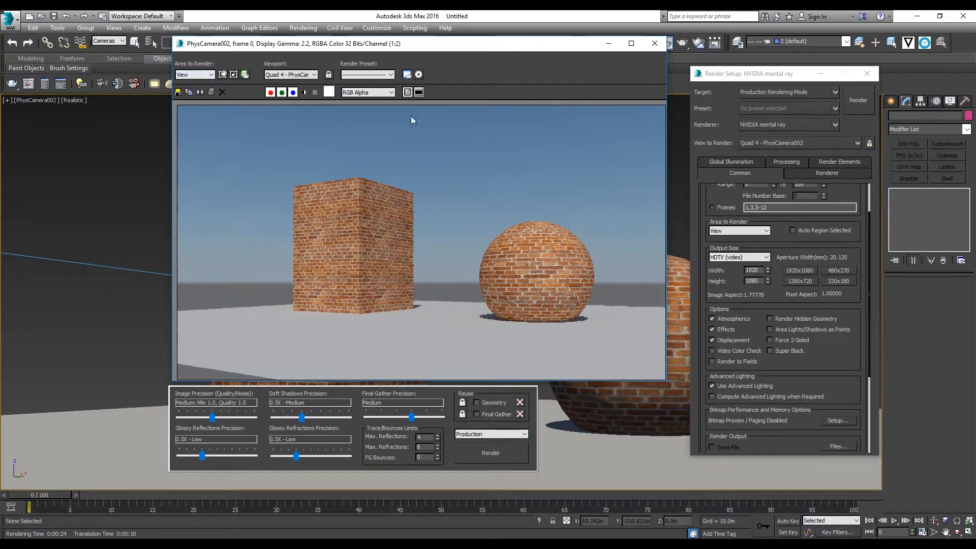
Set the area to render to Region, fit the region around the sphere's lower right part and render it
click(211, 77)
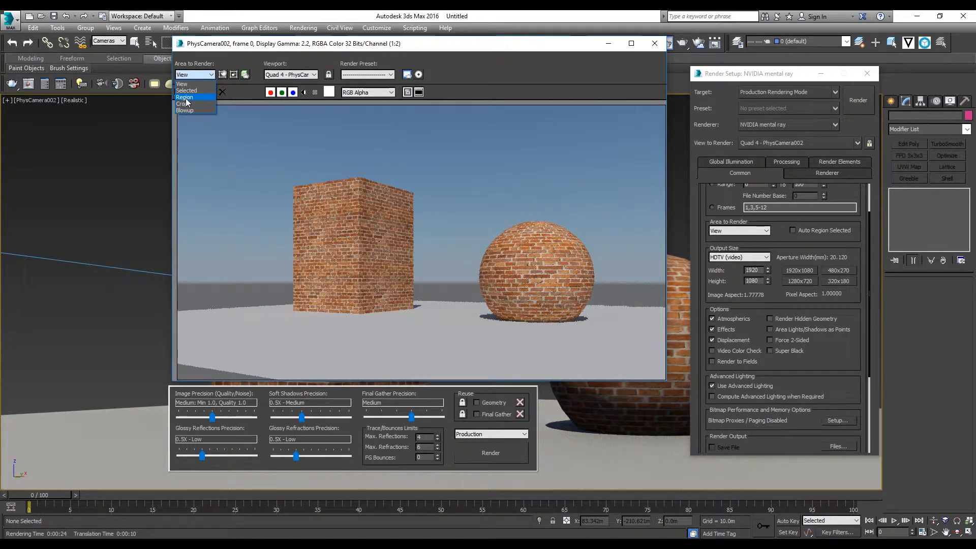
click(186, 97)
drag(208, 136, 516, 264)
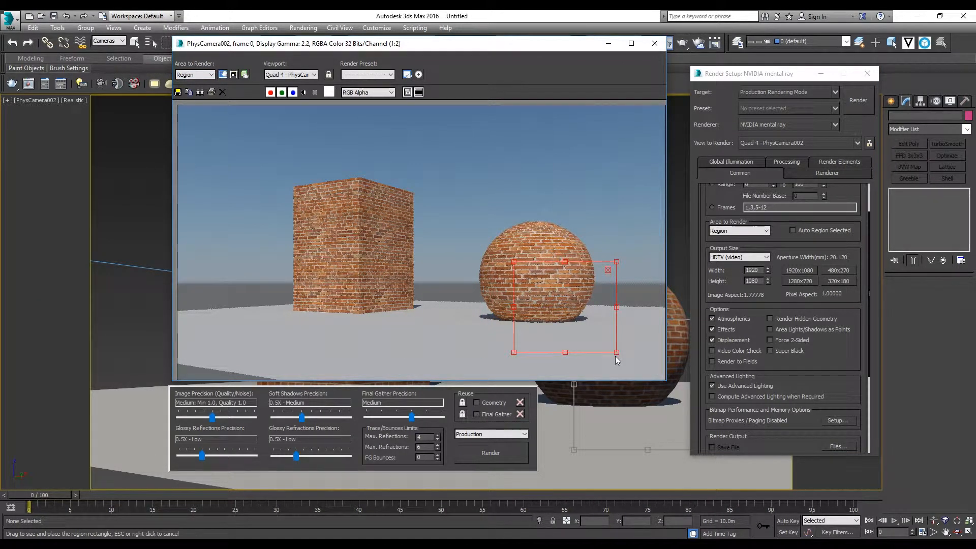
drag(616, 352, 594, 331)
drag(526, 268, 565, 304)
click(857, 101)
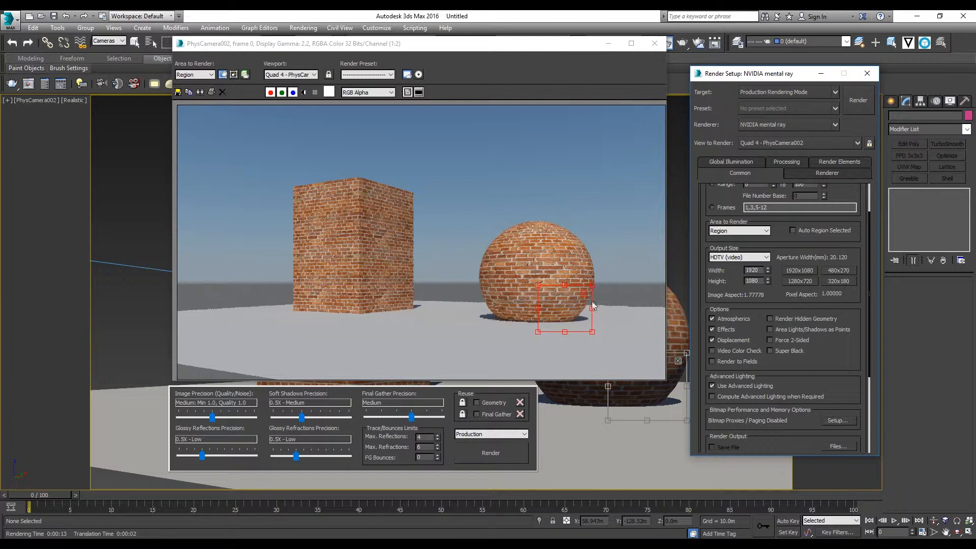
Set the area to render to View and render the full camera frame
click(201, 74)
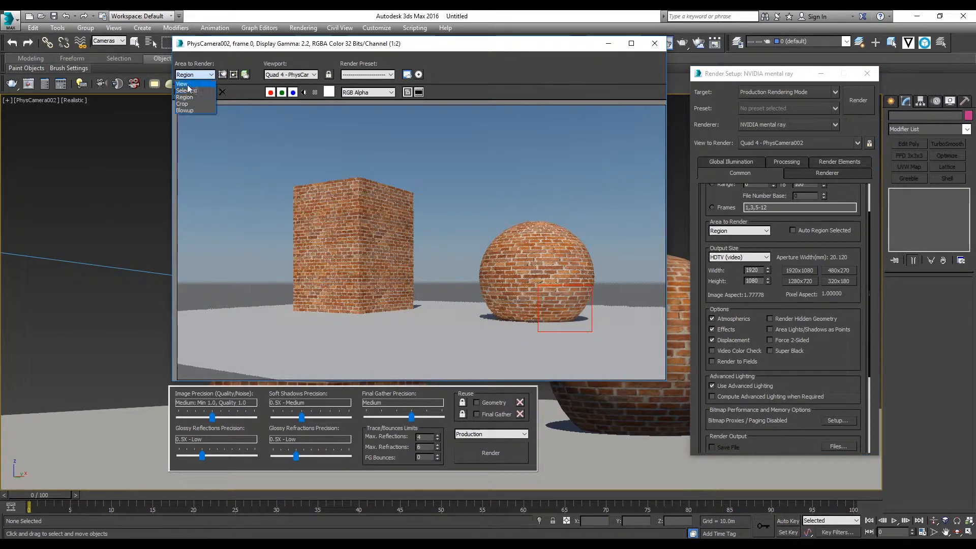
click(182, 84)
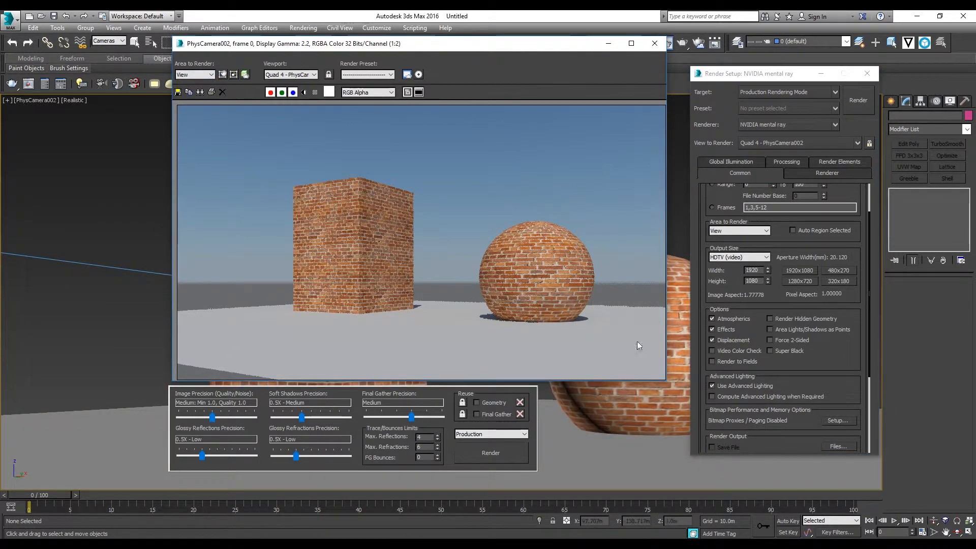
click(847, 105)
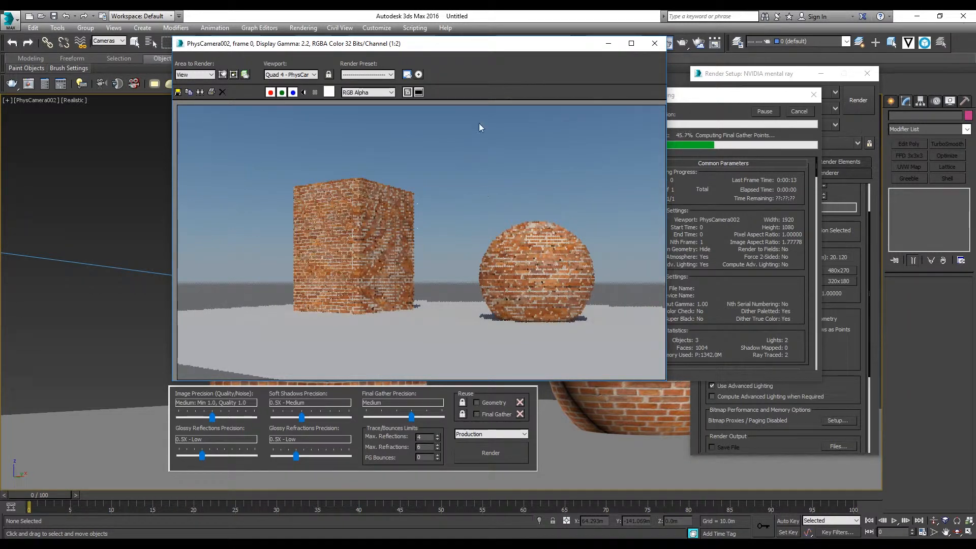
drag(478, 43, 431, 39)
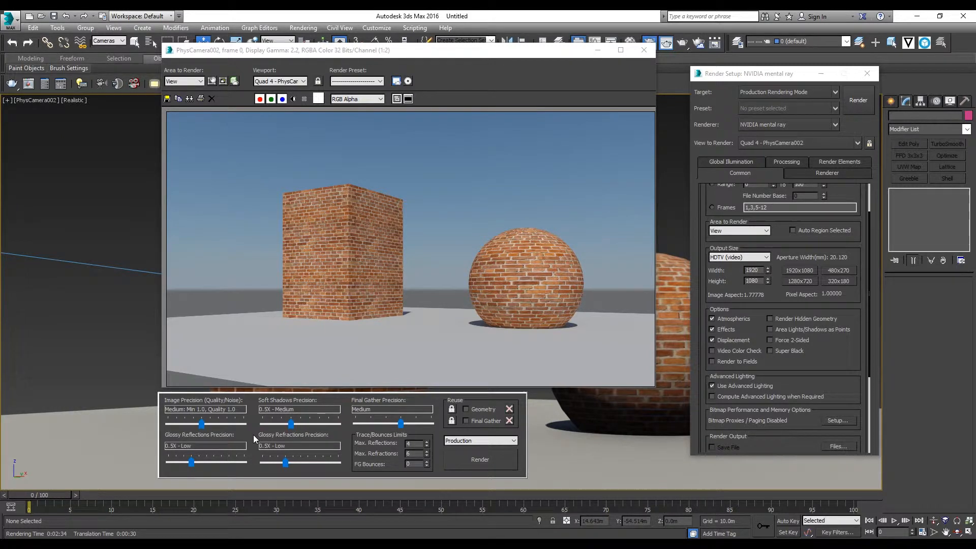
Save the rendered image to the Desktop as a JPEG file named Render 1 with quality 100
click(167, 99)
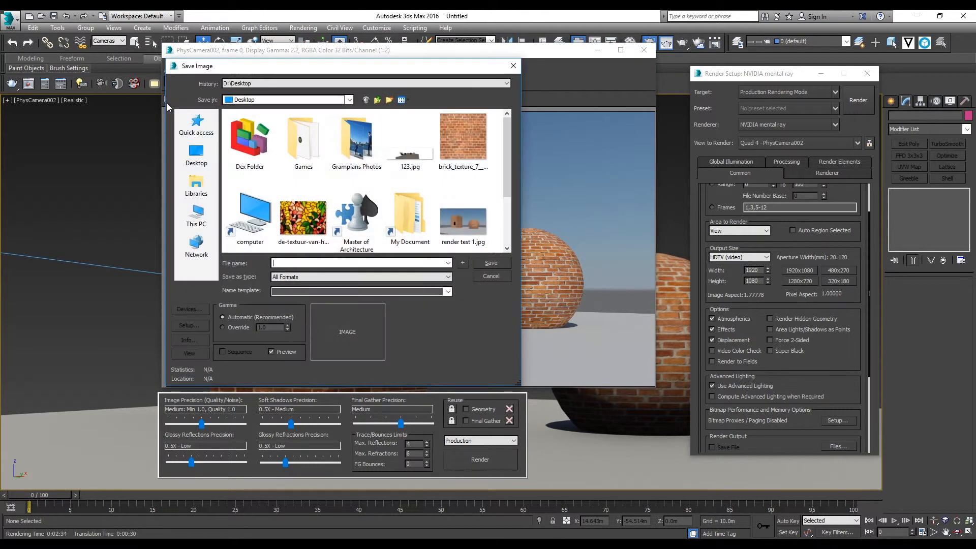
click(312, 279)
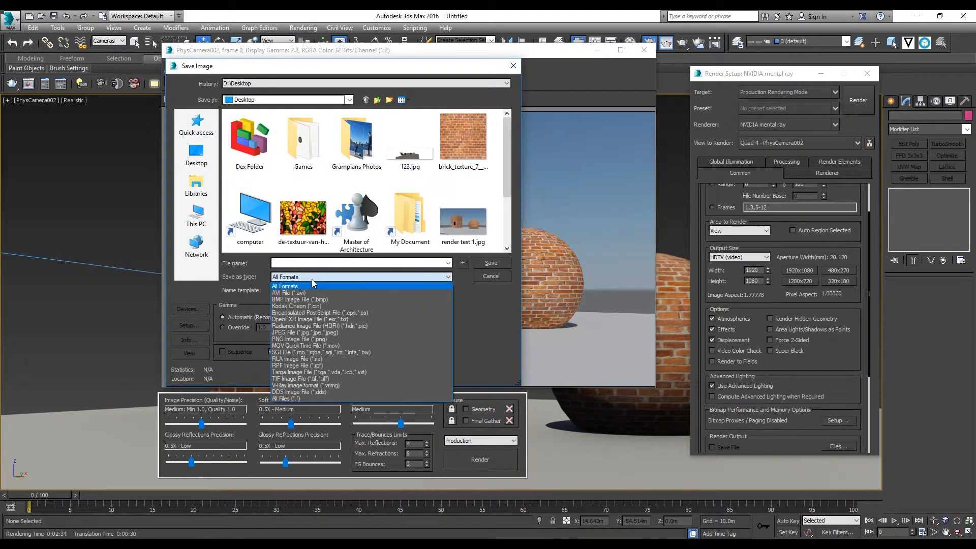
click(319, 333)
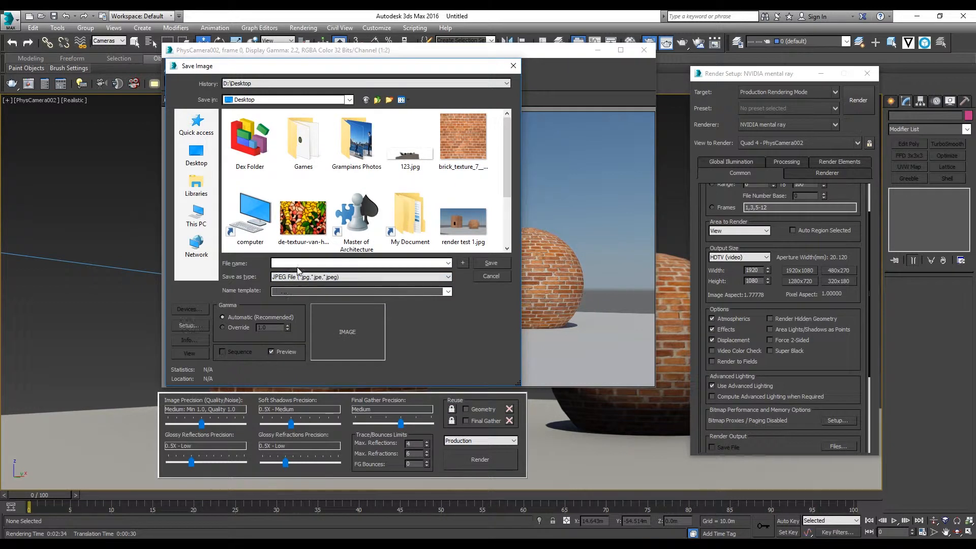
text(Render)
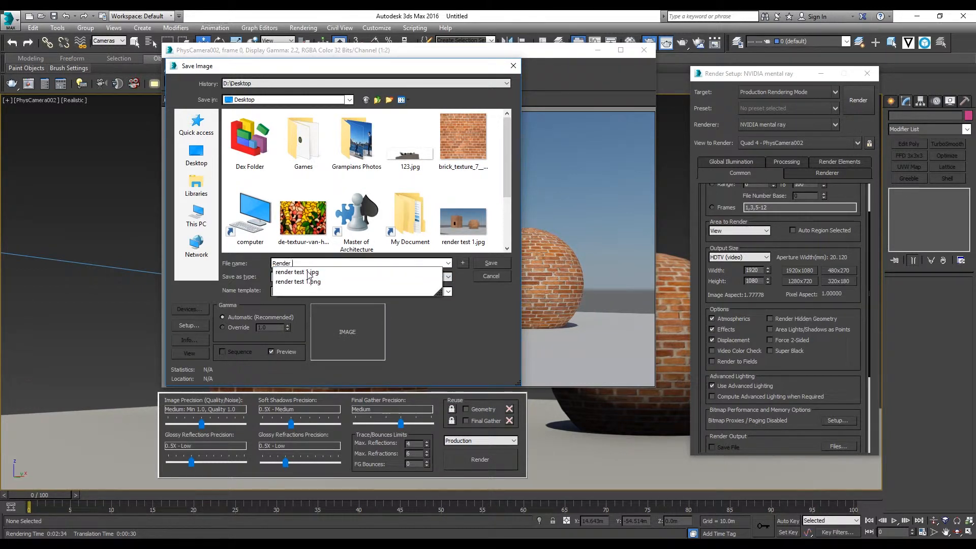
text( 1)
key(Return)
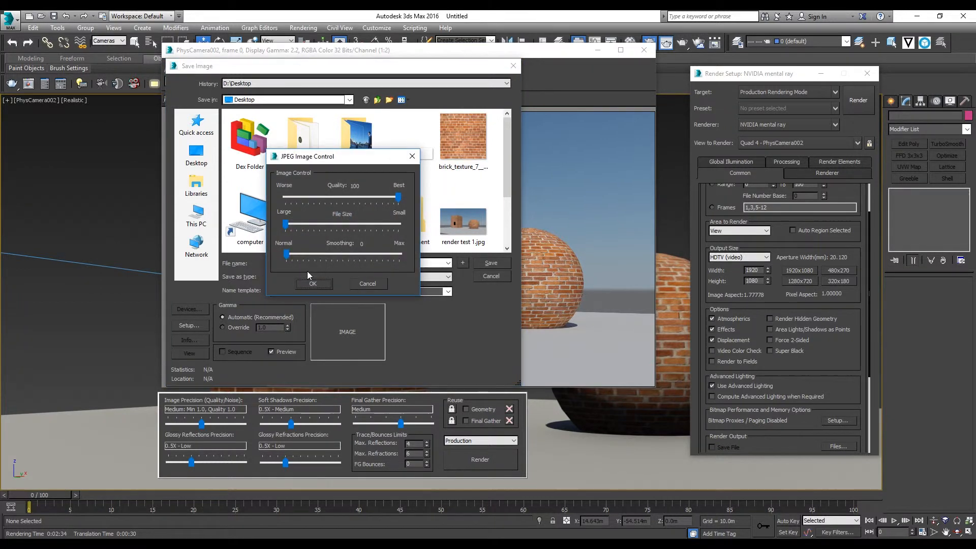
key(Return)
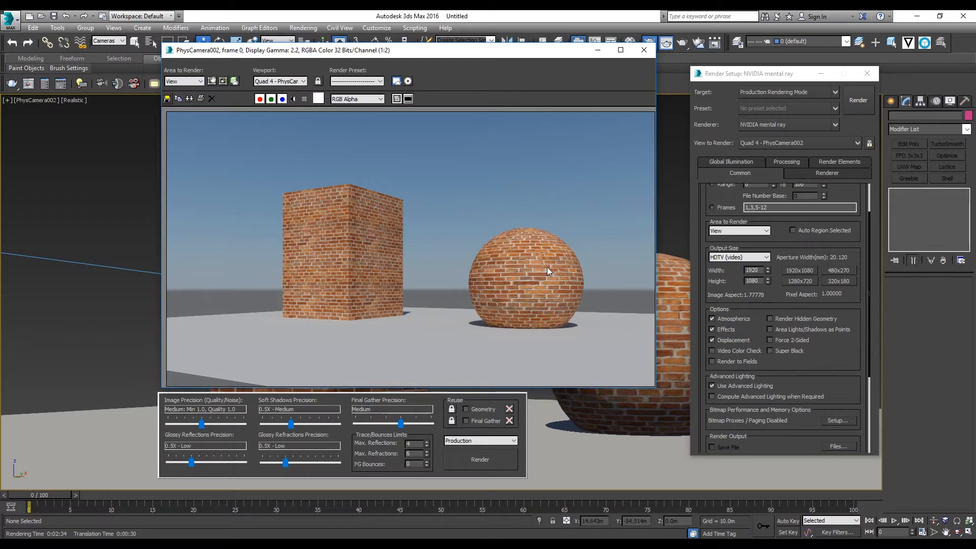
Save the rendered image as a PNG file named Render 1 with RGB 48 bit colors and the alpha channel included
click(166, 99)
click(298, 277)
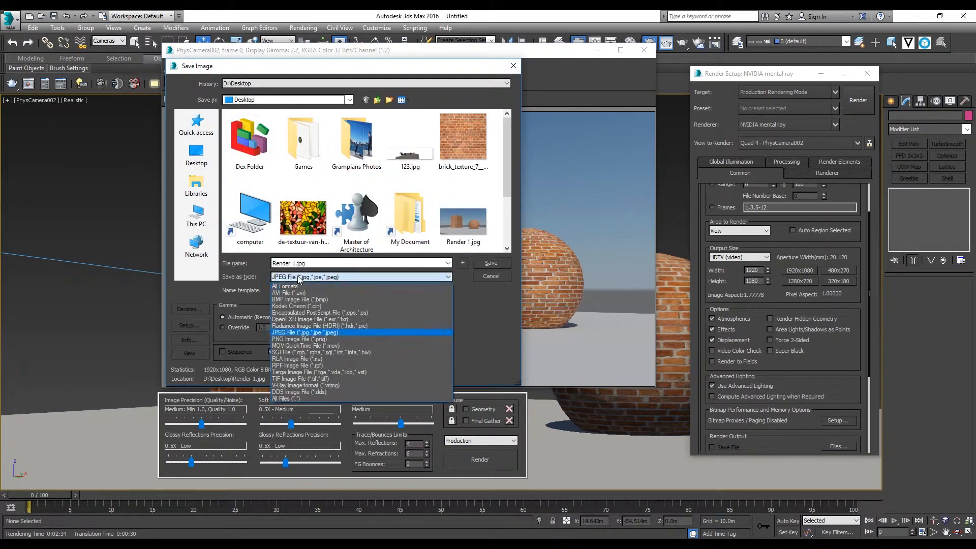
click(308, 339)
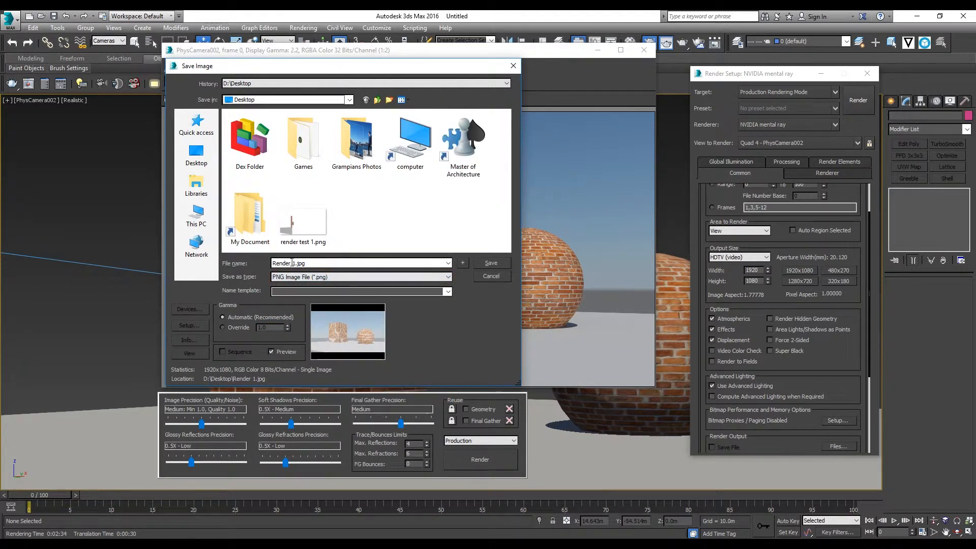
double_click(317, 262)
click(485, 267)
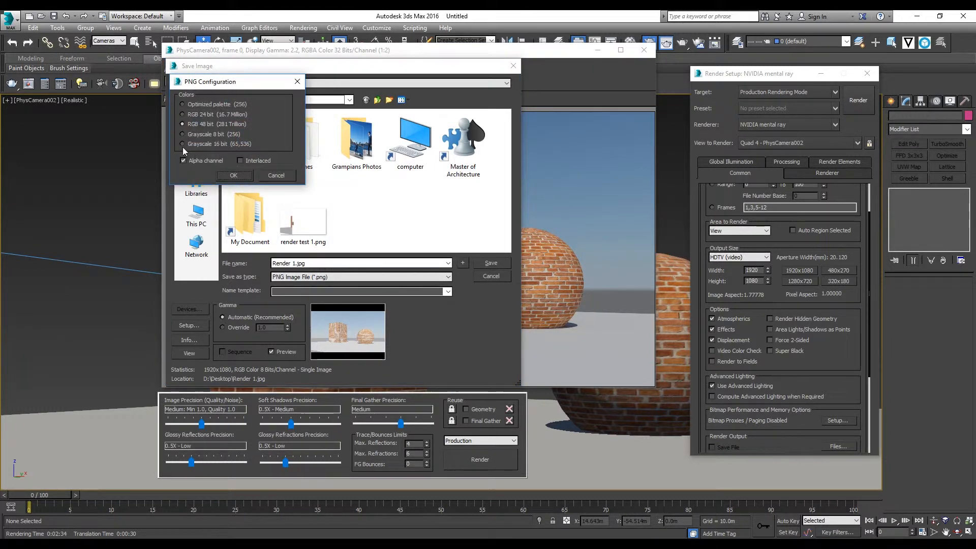
click(225, 175)
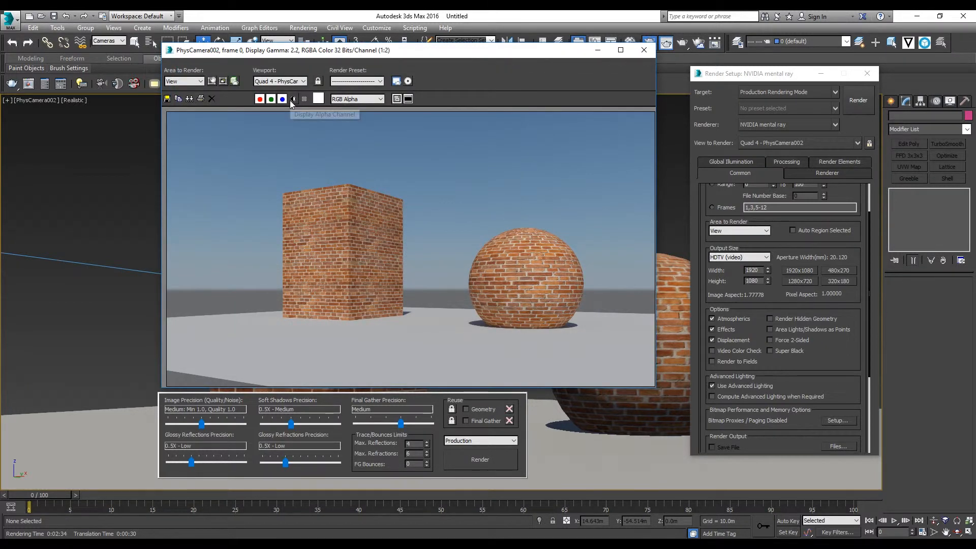
Display the render's alpha channel and save it to the Desktop as a JPEG file named alpha channel
click(292, 99)
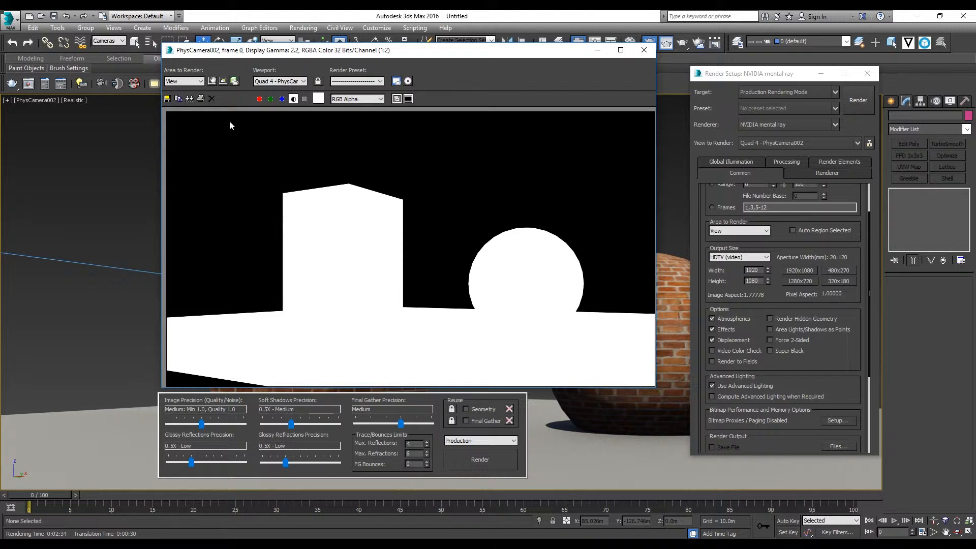
click(167, 99)
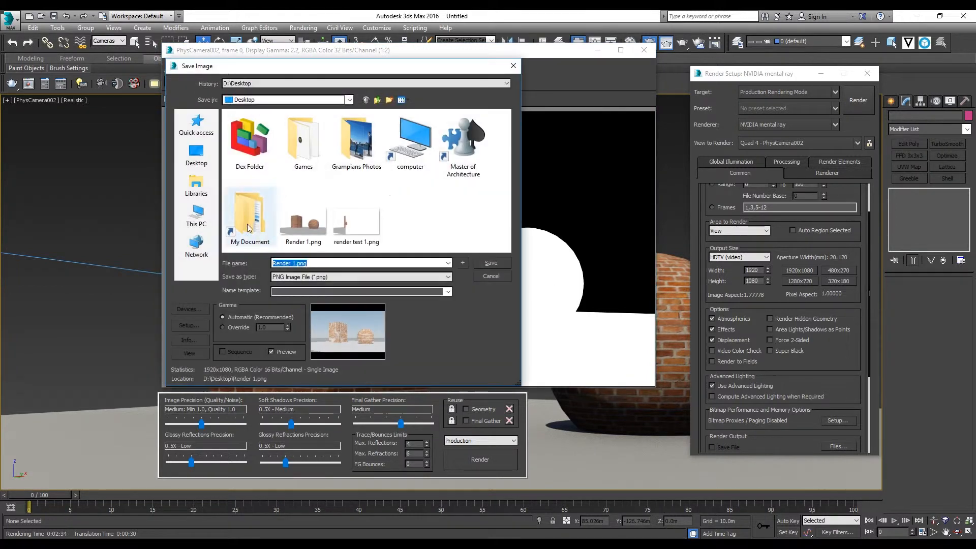
click(310, 275)
click(291, 274)
click(290, 275)
click(291, 330)
click(289, 262)
text(al)
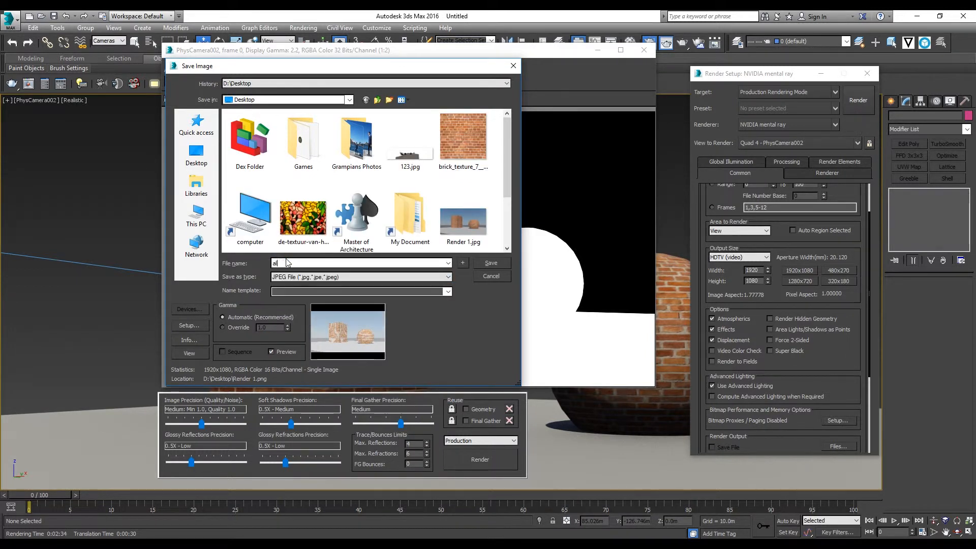
text(pha channel)
key(Return)
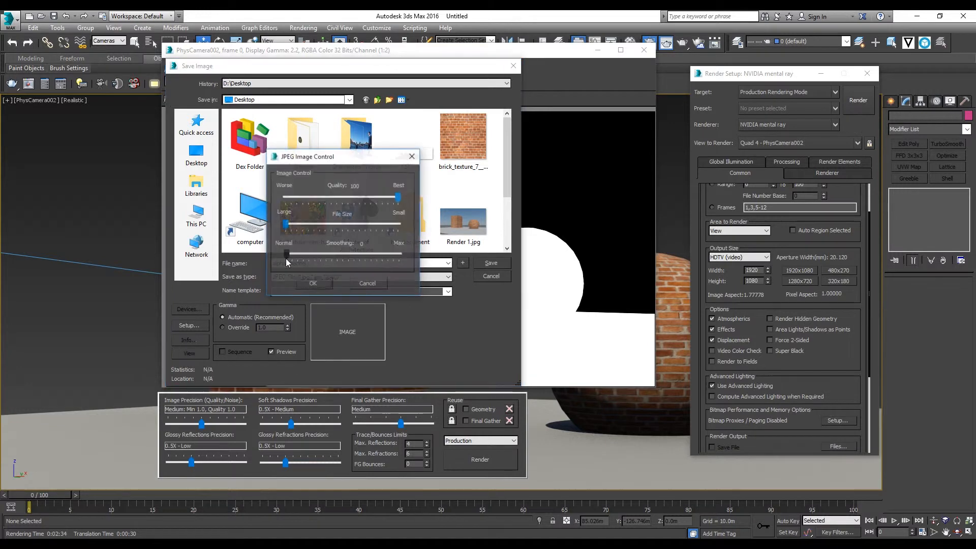
key(Return)
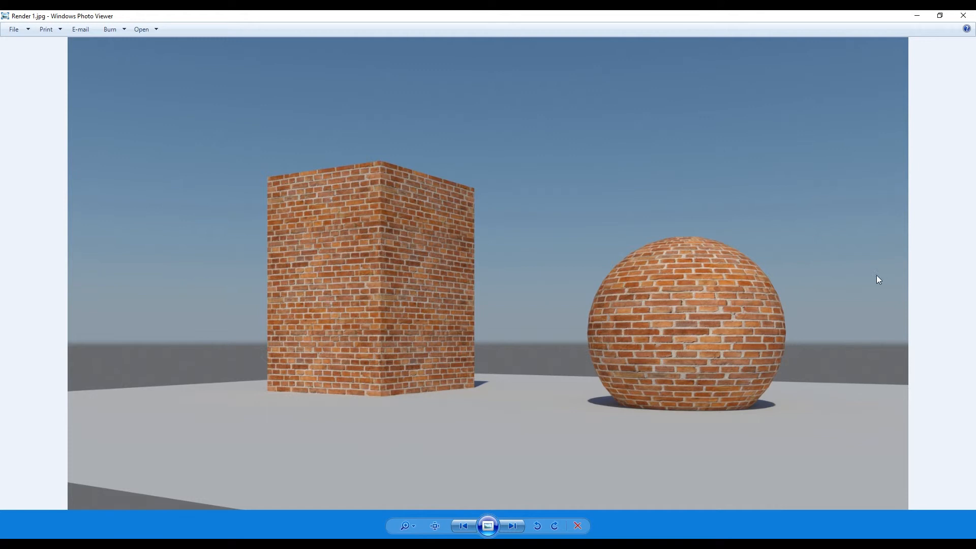
Switch between the saved images in Windows Photo Viewer to compare Render 1.jpg with Render 1.png
key(Right)
key(Right)
key(Left)
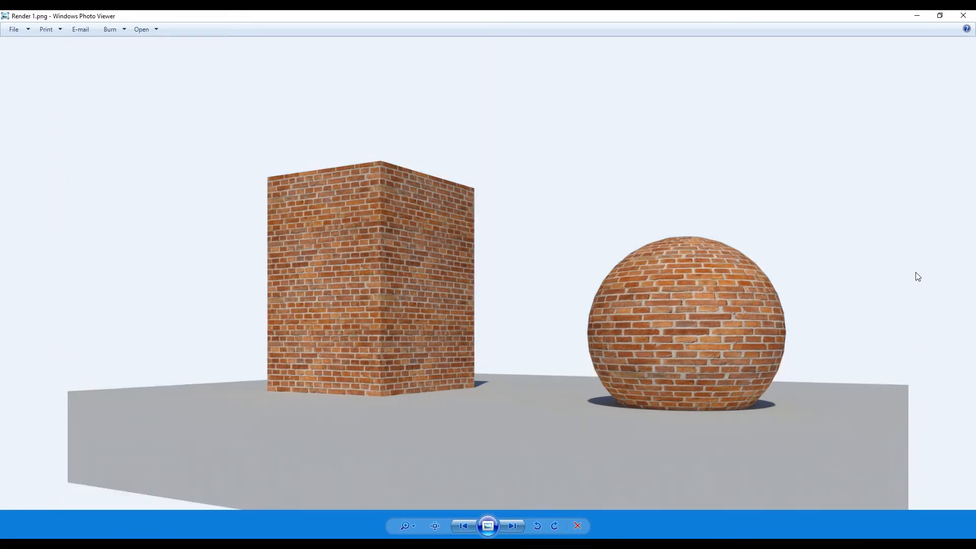